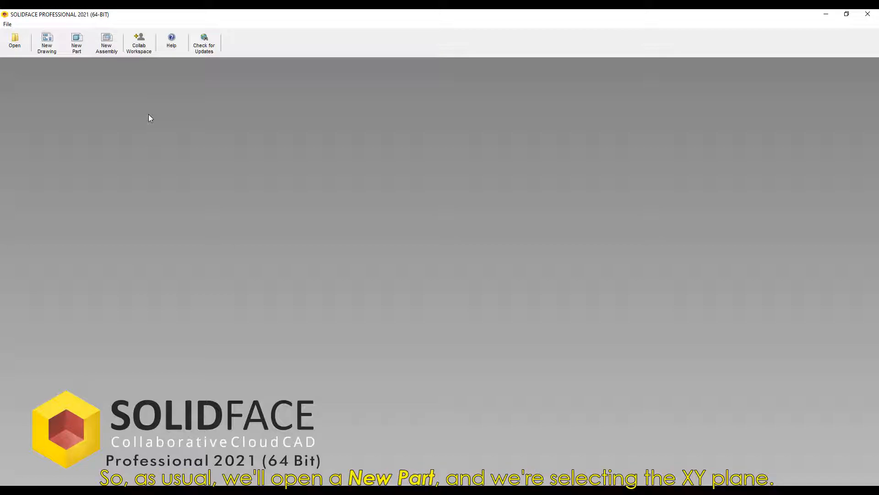
# Step: In a new part, sketch a circle of radius 12 mm centred on the origin of the XY front plane
pyautogui.click(76, 41)
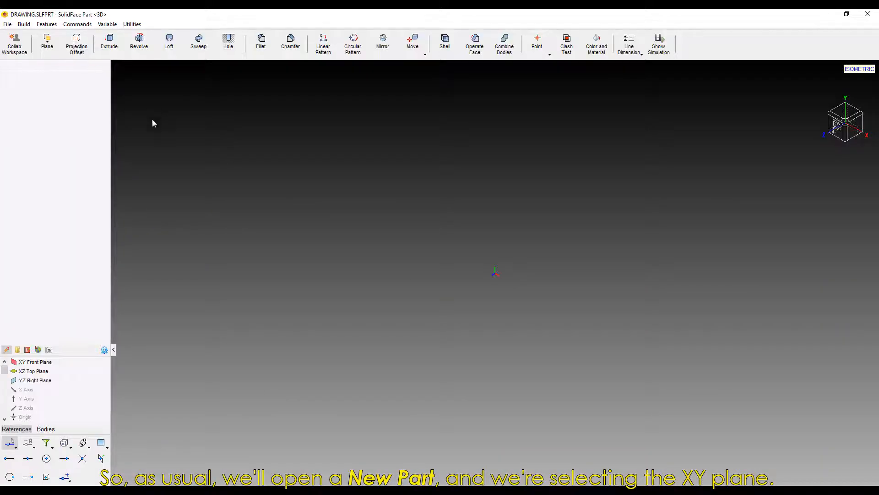
pyautogui.click(64, 361)
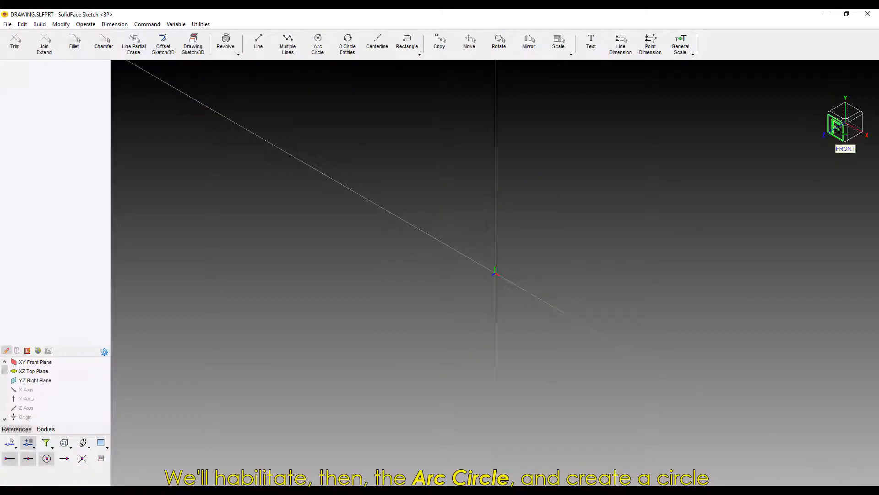
pyautogui.click(318, 44)
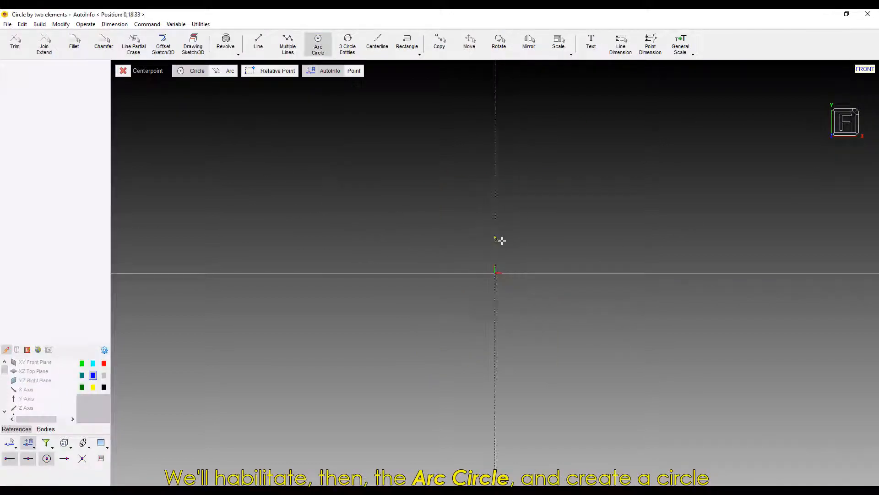
pyautogui.moveTo(512, 247); pyautogui.dragTo(408, 265, button='middle')
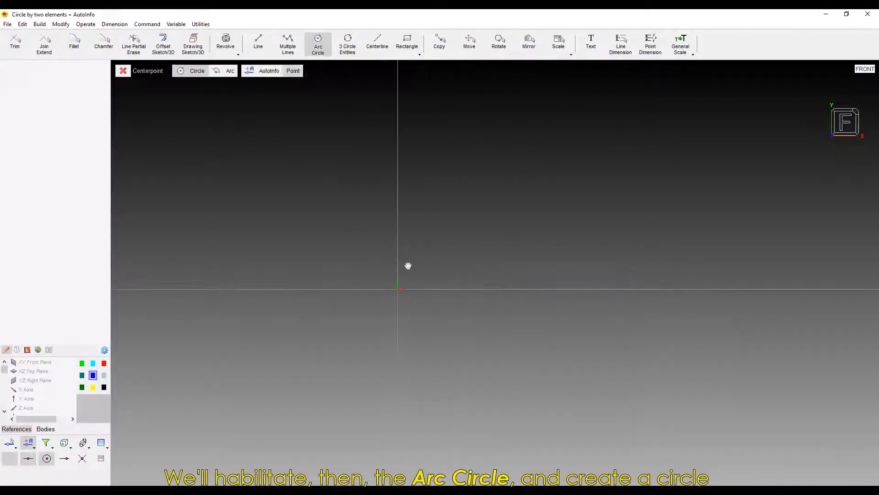
pyautogui.click(396, 289)
pyautogui.write('12')
pyautogui.press('Return')
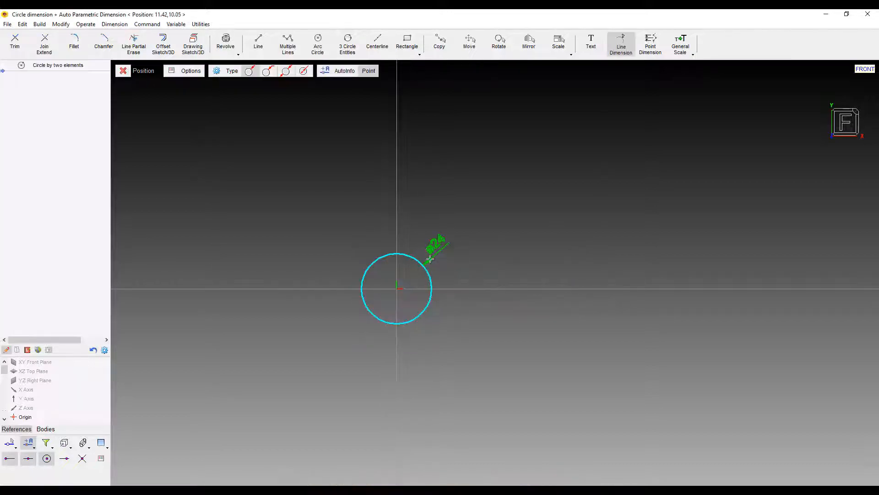
pyautogui.press('Escape')
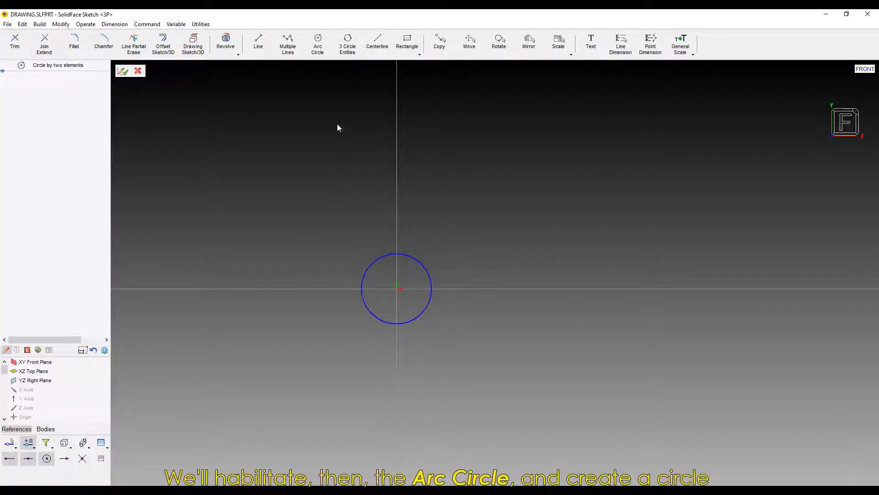
# Step: Draw a second circle of radius 10.48 mm centred on the origin, inside the first one
pyautogui.click(316, 49)
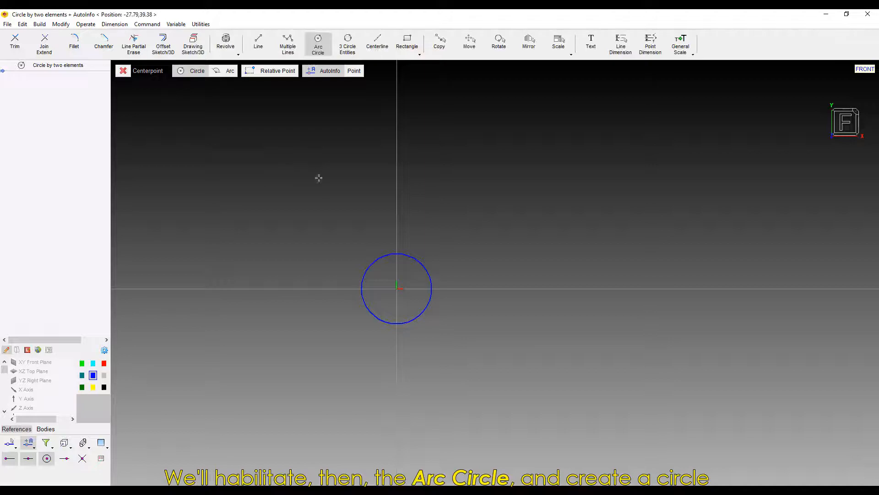
pyautogui.scroll(5, 408, 295)
pyautogui.click(407, 276)
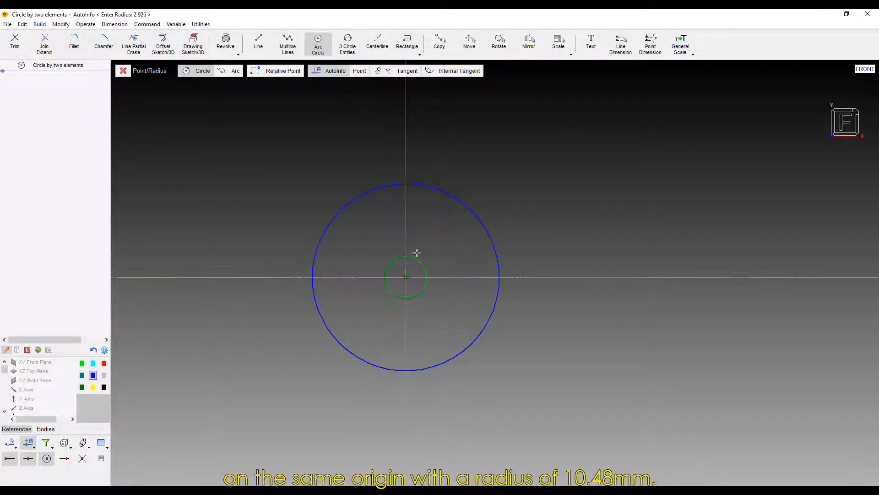
pyautogui.write('10.')
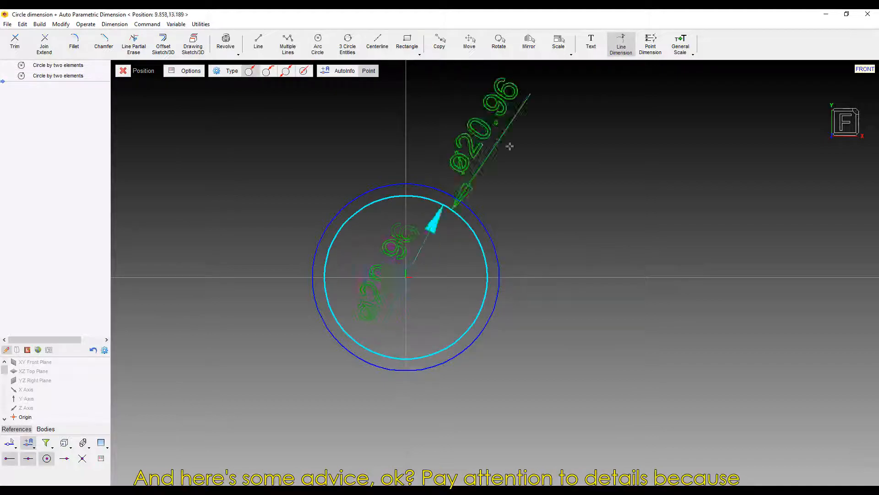
pyautogui.press('Escape')
pyautogui.scroll(-3, 490, 197)
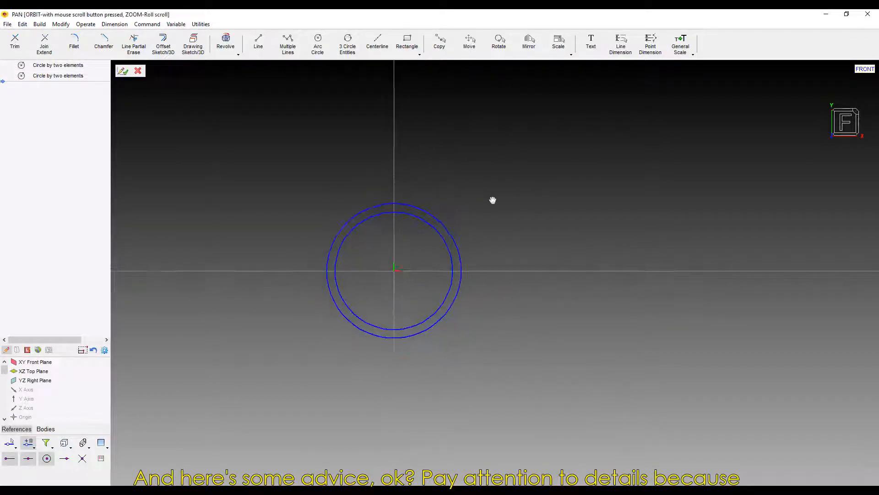
# Step: Draw an 8 mm horizontal line from the circles' centre along the positive X direction
pyautogui.scroll(2, 499, 210)
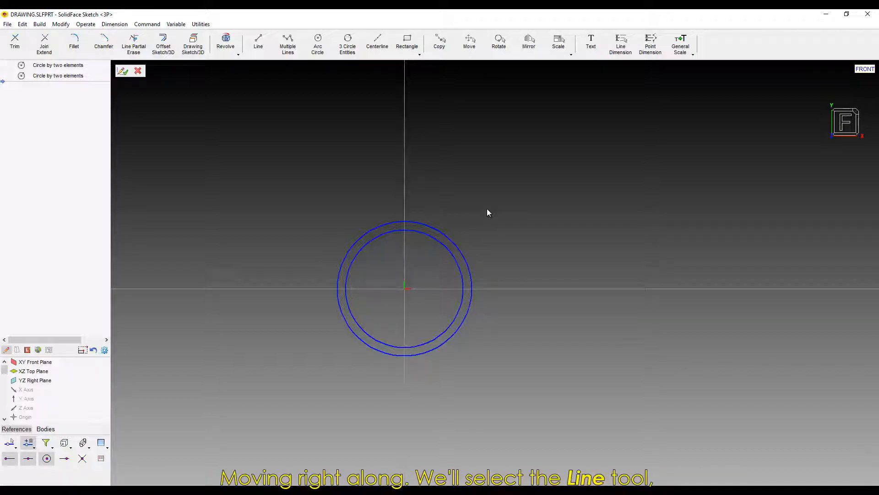
pyautogui.click(258, 42)
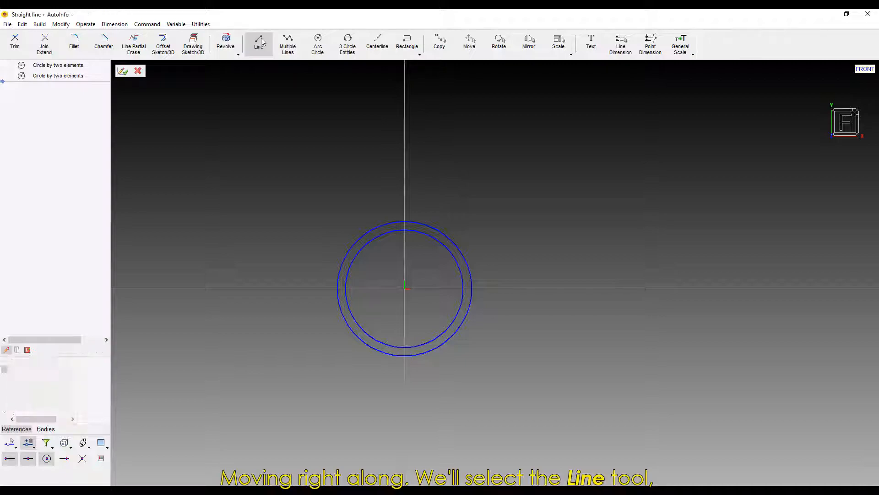
pyautogui.click(407, 288)
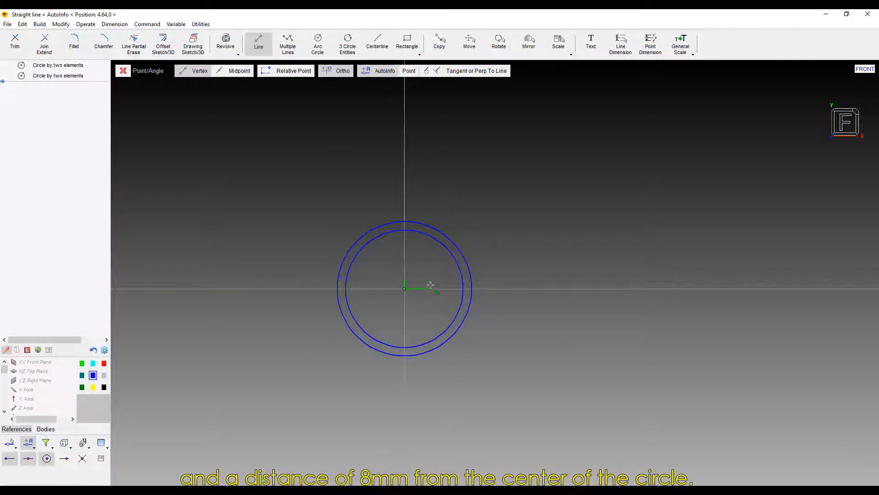
pyautogui.write('8')
pyautogui.press('Return')
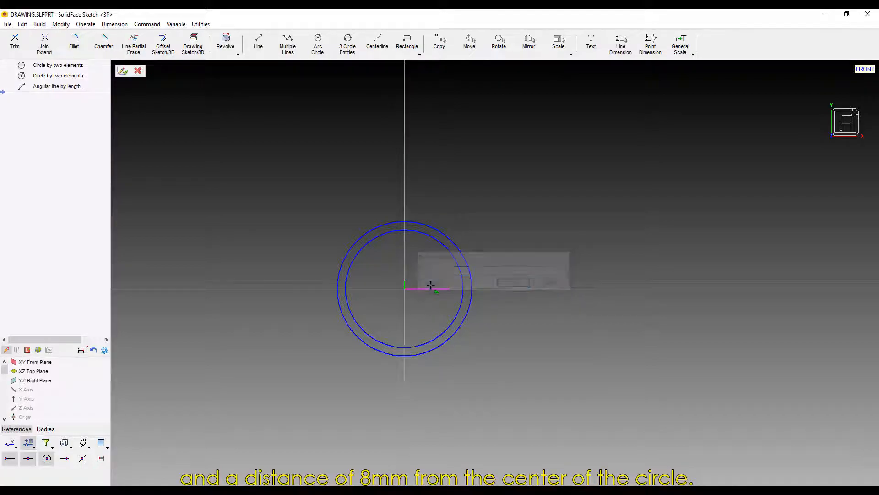
# Step: Draw a vertical line upward from the outer end of the 8 mm line, passing through both circles
pyautogui.scroll(3, 426, 279)
pyautogui.moveTo(426, 280); pyautogui.dragTo(452, 253, button='middle')
pyautogui.click(259, 43)
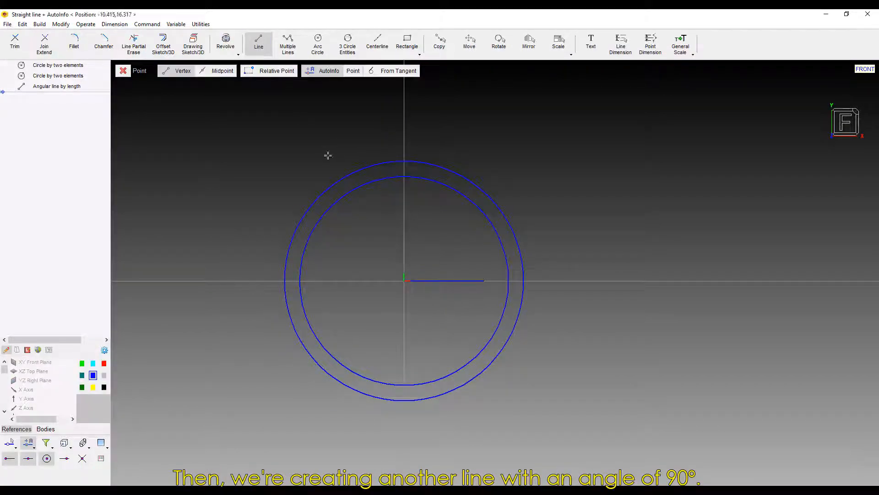
pyautogui.click(482, 280)
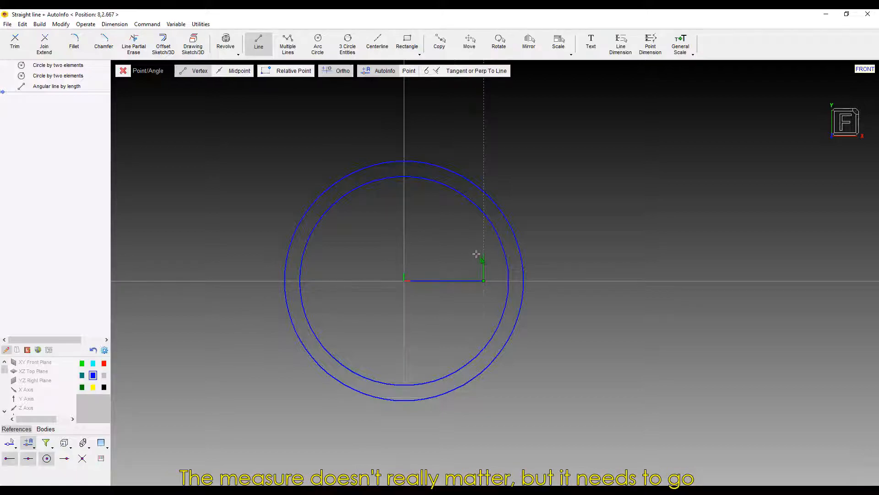
pyautogui.click(478, 166)
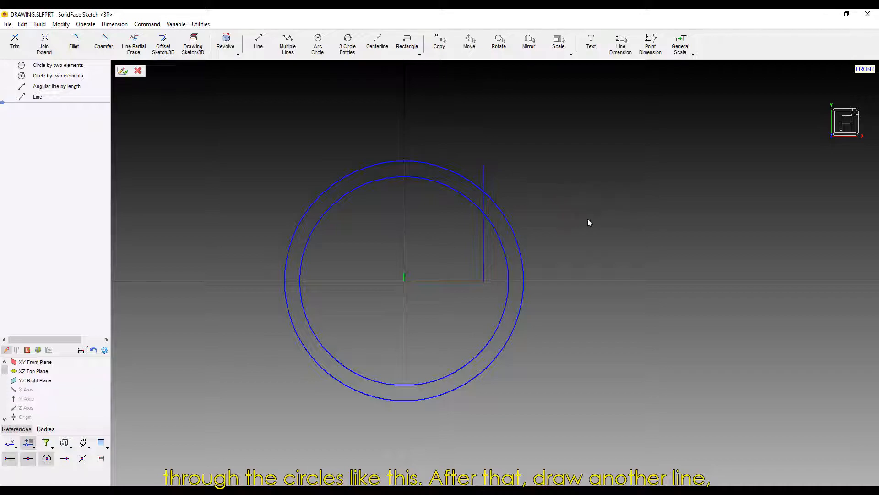
# Step: Draw a short vertical line upward from the point where the outer circle meets the positive X axis
pyautogui.moveTo(587, 219); pyautogui.dragTo(551, 225, button='right')
pyautogui.click(259, 42)
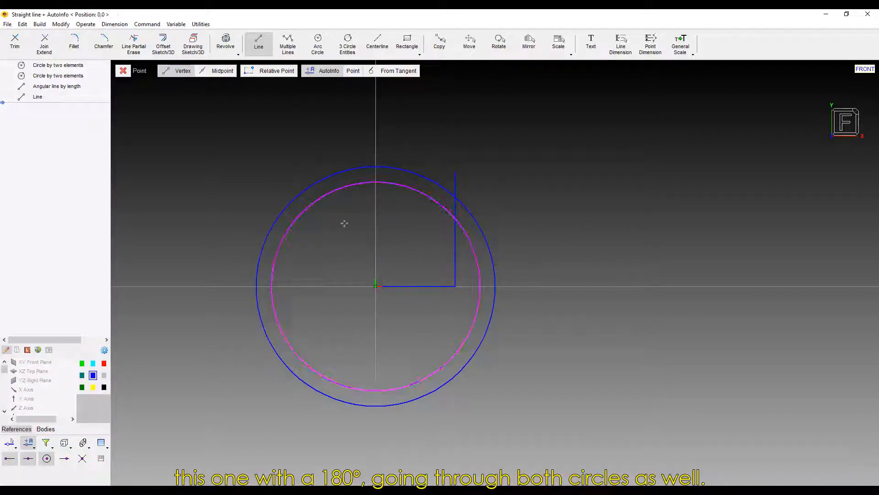
pyautogui.rightClick(528, 260)
pyautogui.click(559, 334)
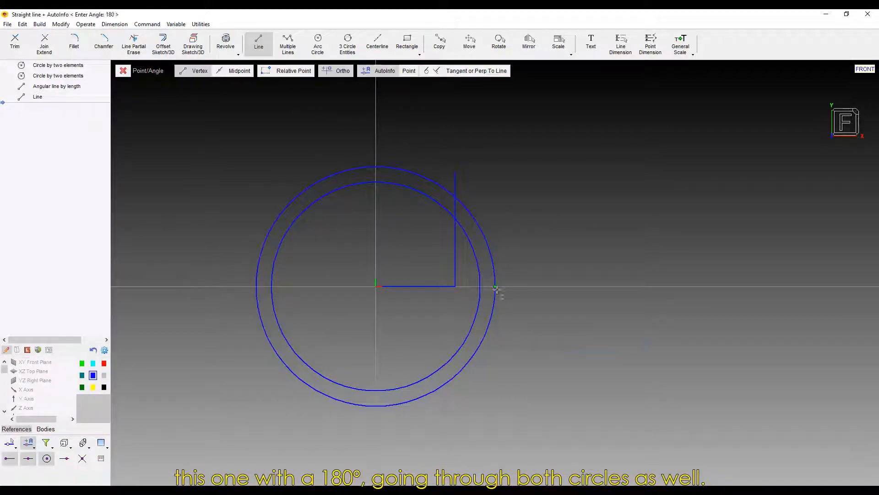
pyautogui.click(500, 235)
# Step: Draw a horizontal line from the top of the short vertical line inward, crossing both circles and the long vertical line
pyautogui.click(259, 42)
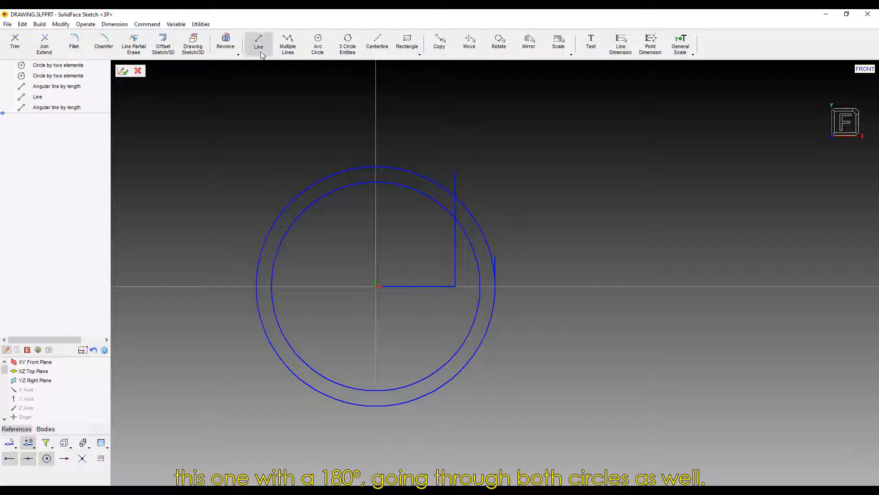
pyautogui.scroll(3, 491, 261)
pyautogui.click(492, 260)
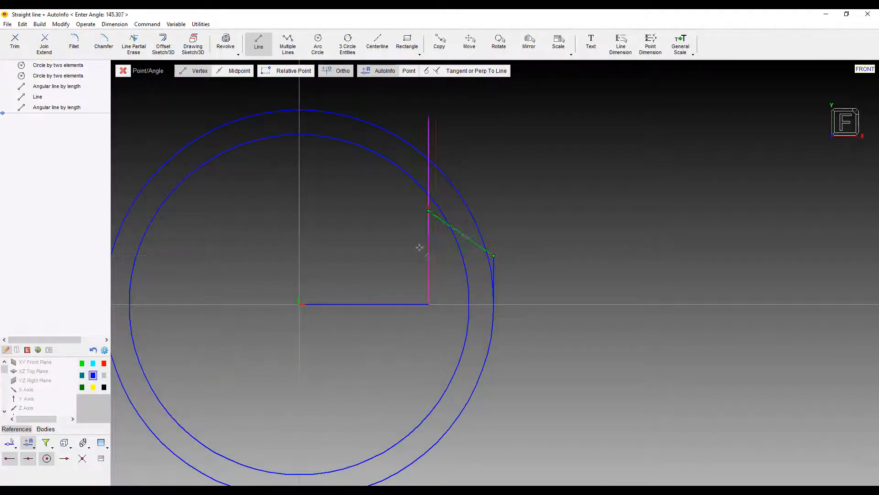
pyautogui.click(392, 254)
# Step: Use Line Partial Erase to leave only the closed curved profile between the circles plus the 8 mm line, and finish the sketch
pyautogui.scroll(-2, 389, 261)
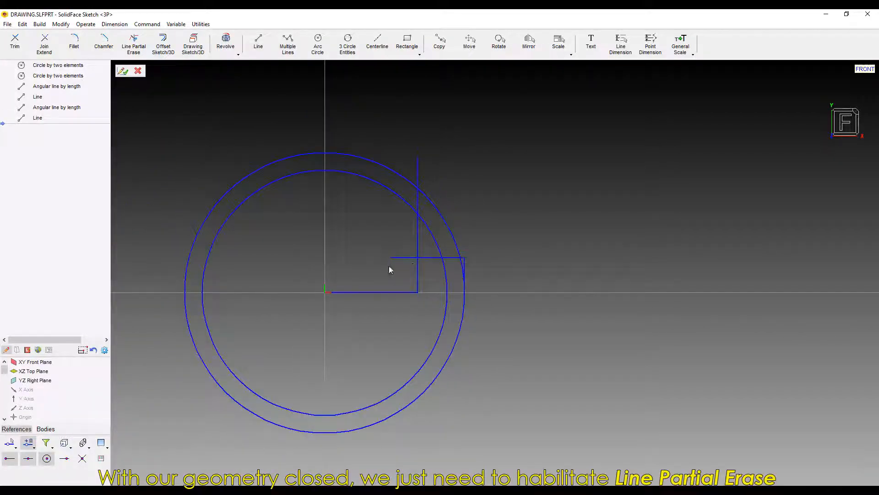
pyautogui.moveTo(388, 266); pyautogui.dragTo(449, 265, button='middle')
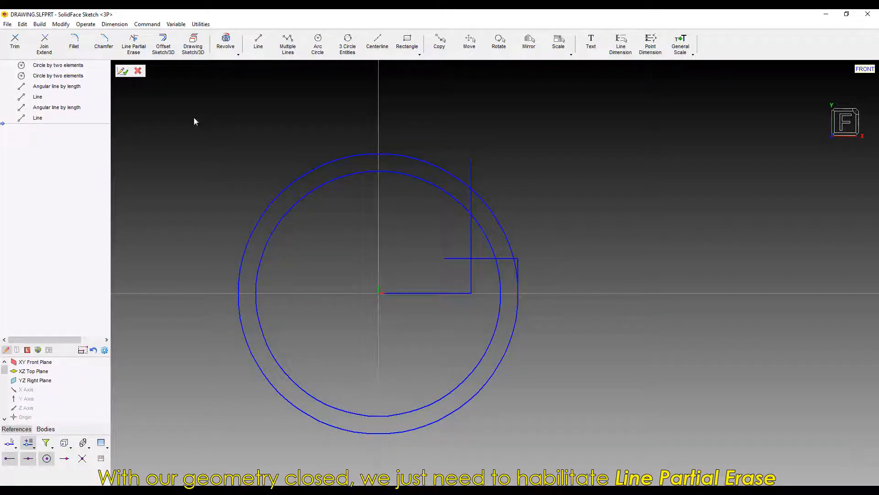
pyautogui.click(134, 43)
pyautogui.click(432, 181)
pyautogui.click(451, 174)
pyautogui.click(470, 166)
pyautogui.click(471, 238)
pyautogui.click(458, 259)
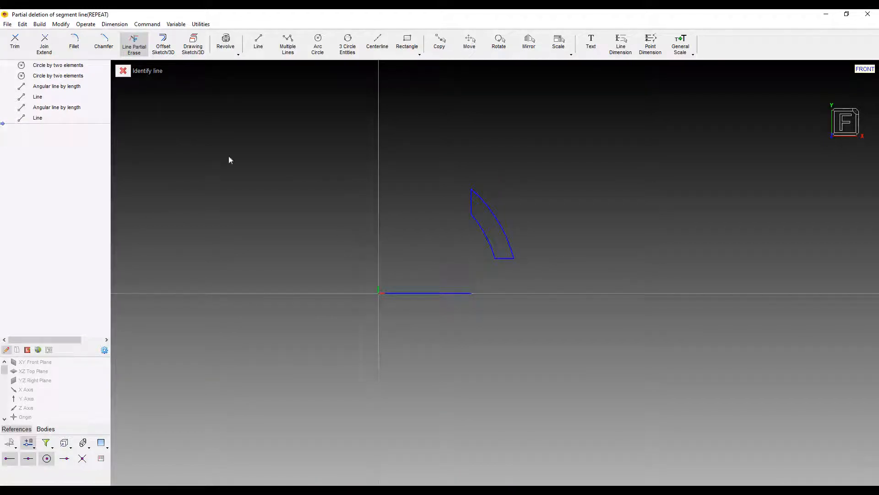
pyautogui.press('Escape')
pyautogui.click(122, 70)
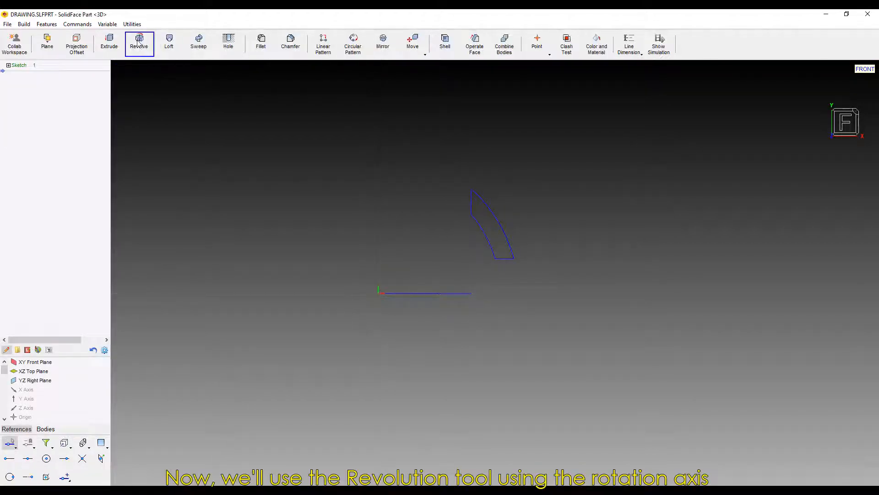
# Step: Revolve the closed profile a full turn around the 8 mm horizontal line as a boss
pyautogui.click(139, 42)
pyautogui.click(448, 293)
pyautogui.click(506, 254)
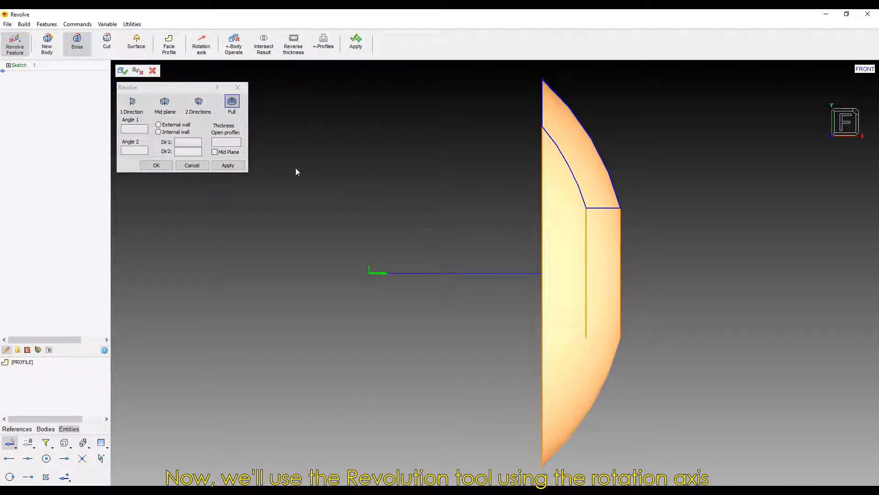
pyautogui.click(229, 165)
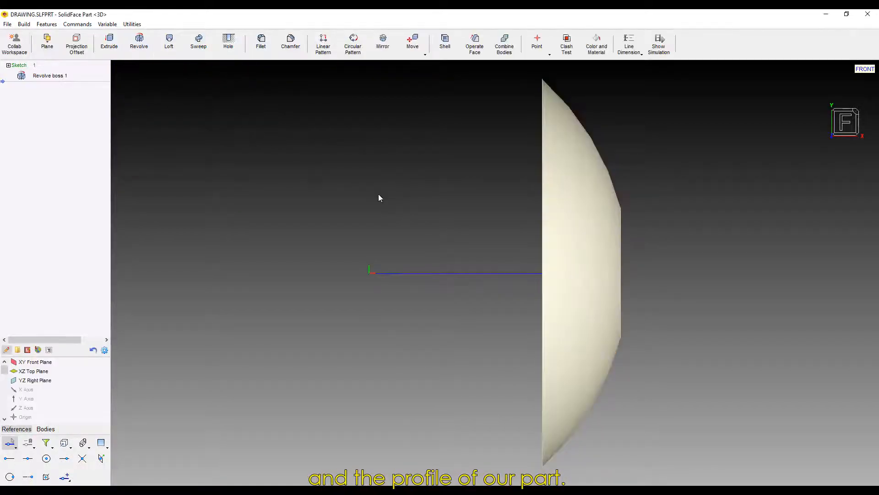
# Step: Assign the Carbon Steel material to the revolved body
pyautogui.moveTo(378, 195); pyautogui.dragTo(534, 176, button='middle')
pyautogui.click(596, 42)
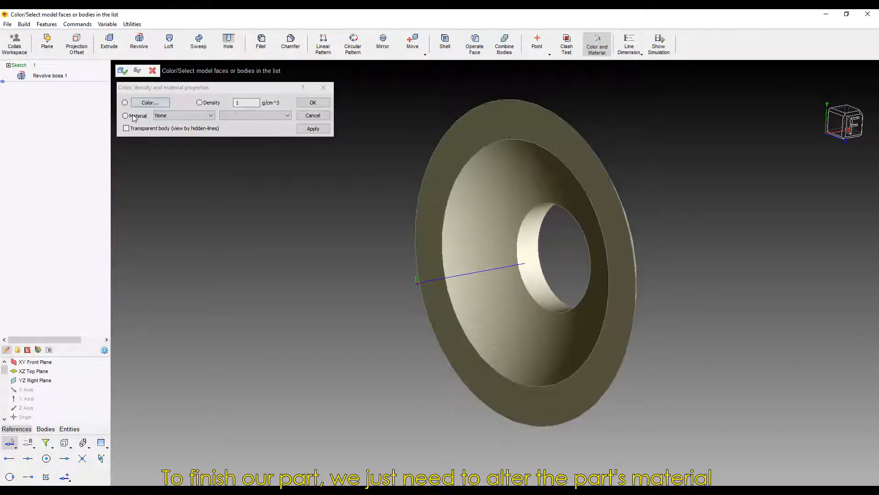
pyautogui.click(132, 116)
pyautogui.click(183, 115)
pyautogui.click(187, 136)
pyautogui.click(45, 428)
pyautogui.click(26, 361)
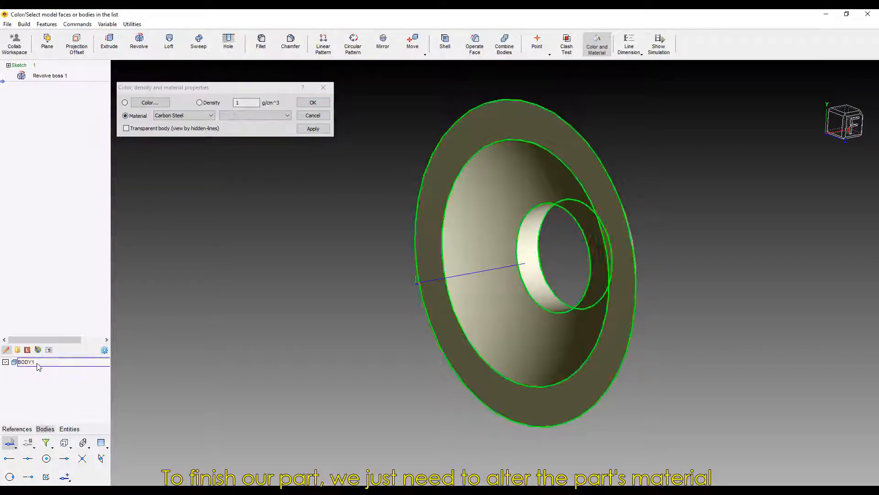
pyautogui.click(313, 128)
pyautogui.click(313, 103)
pyautogui.click(123, 72)
pyautogui.moveTo(356, 292); pyautogui.dragTo(435, 314, button='middle')
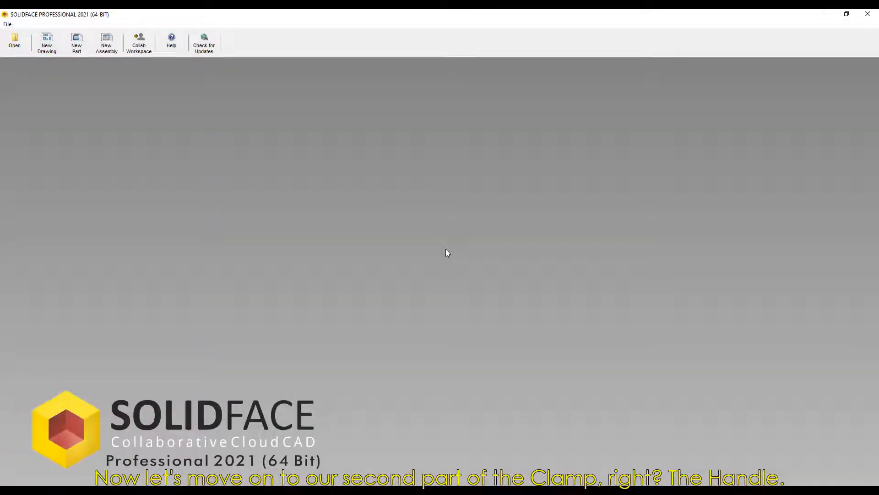
# Step: Create another new part and start a sketch on the XY front plane, seen from the front
pyautogui.click(86, 53)
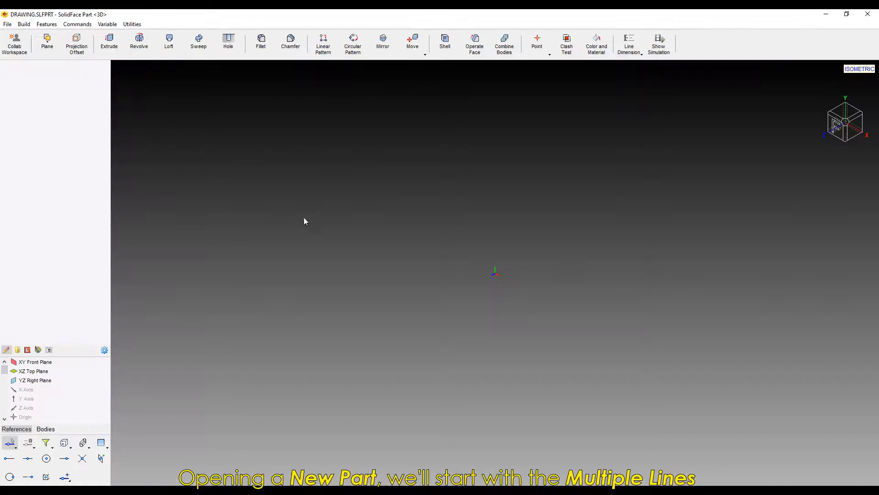
pyautogui.doubleClick(45, 362)
pyautogui.click(838, 126)
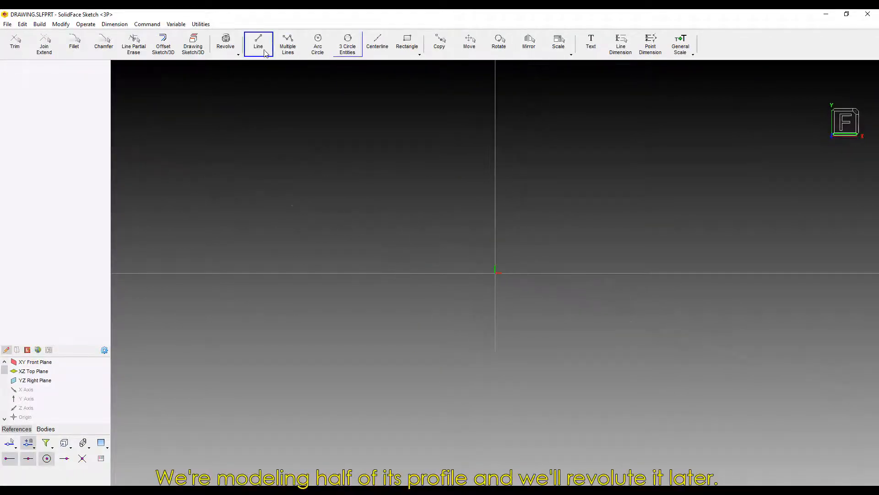
# Step: Start a Multiple Lines profile at the origin with a 72 mm horizontal base line
pyautogui.click(288, 44)
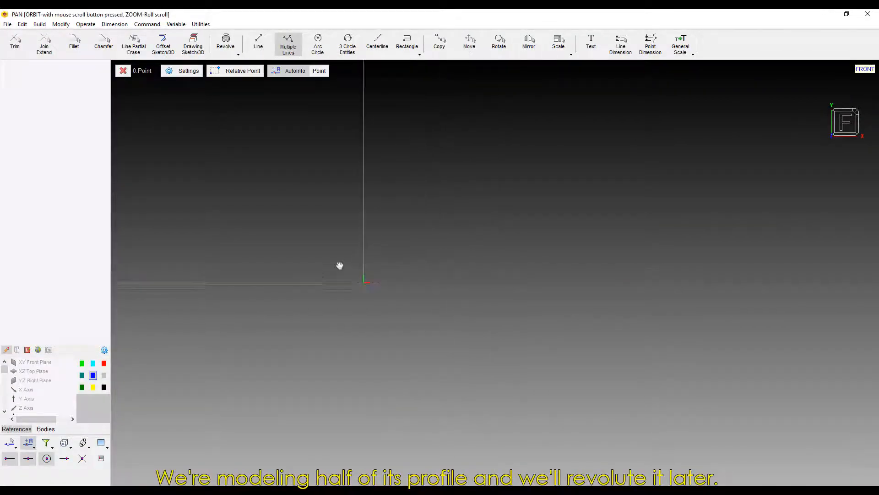
pyautogui.click(319, 305)
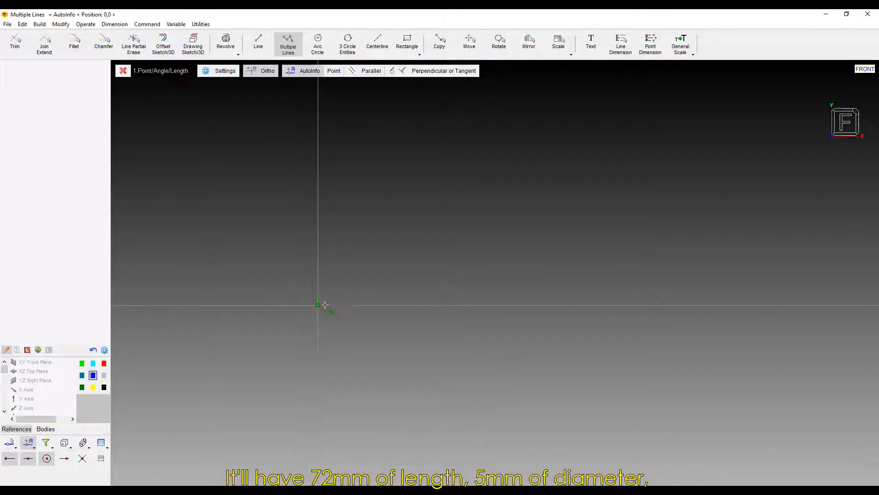
pyautogui.write('72')
pyautogui.press('Return')
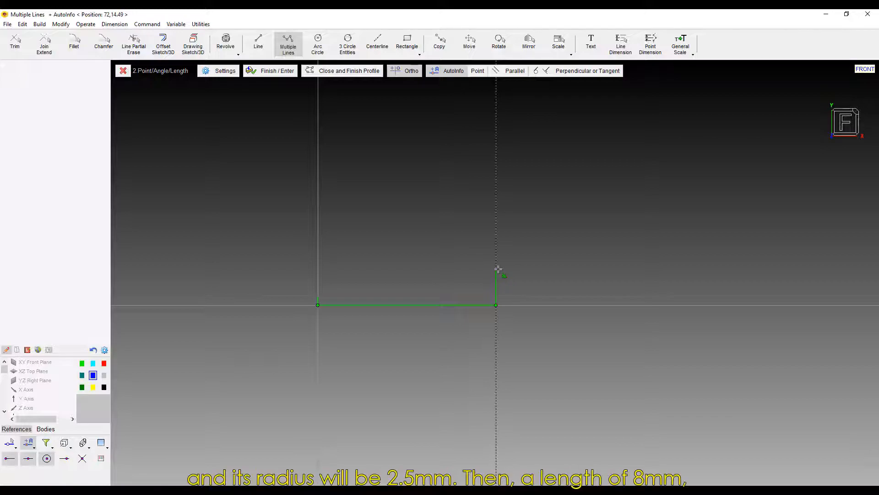
# Step: Continue the handle's half profile with a 2.5 mm vertical and an 8 mm horizontal end line, then complete the outline with a raised middle section
pyautogui.scroll(3, 497, 269)
pyautogui.write('2.5')
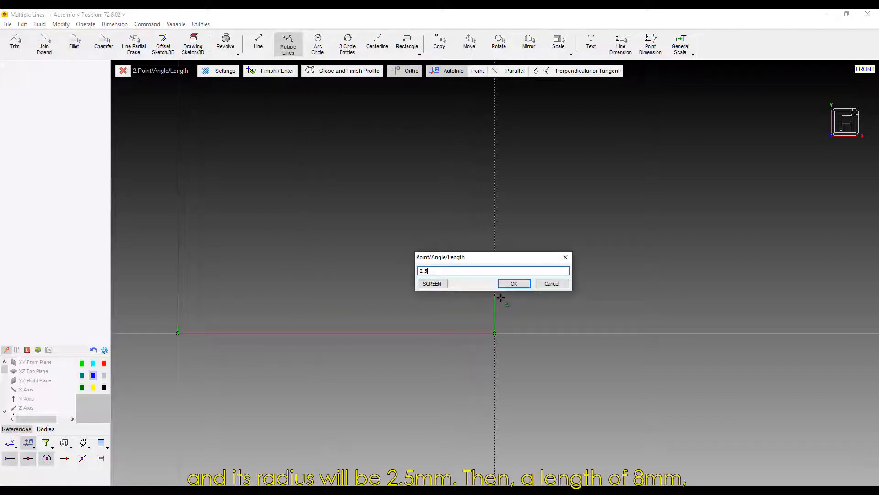
pyautogui.press('Return')
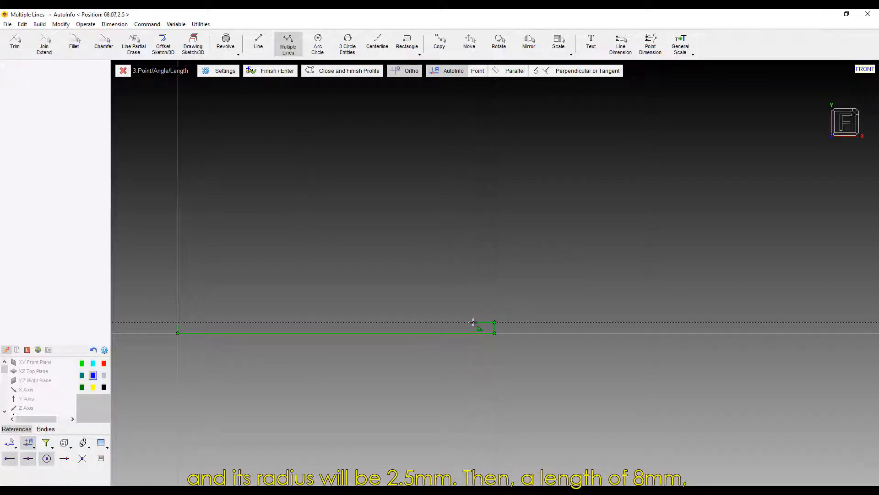
pyautogui.write('8')
pyautogui.press('Return')
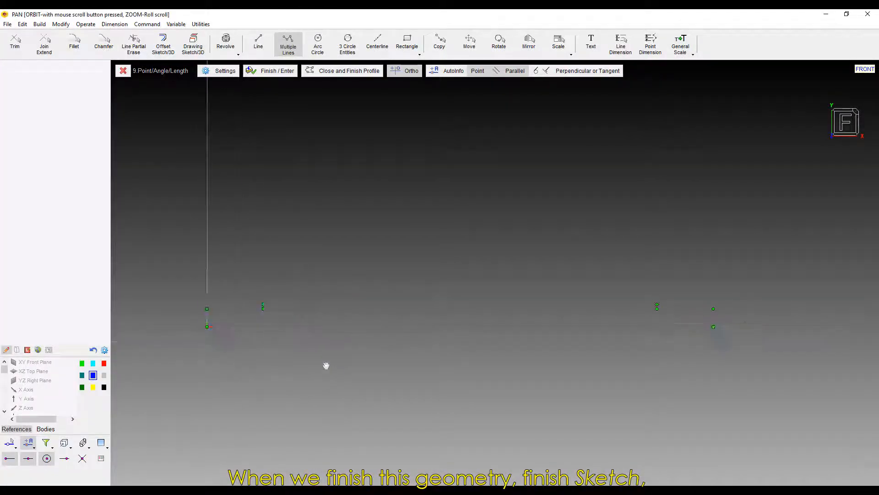
pyautogui.click(271, 71)
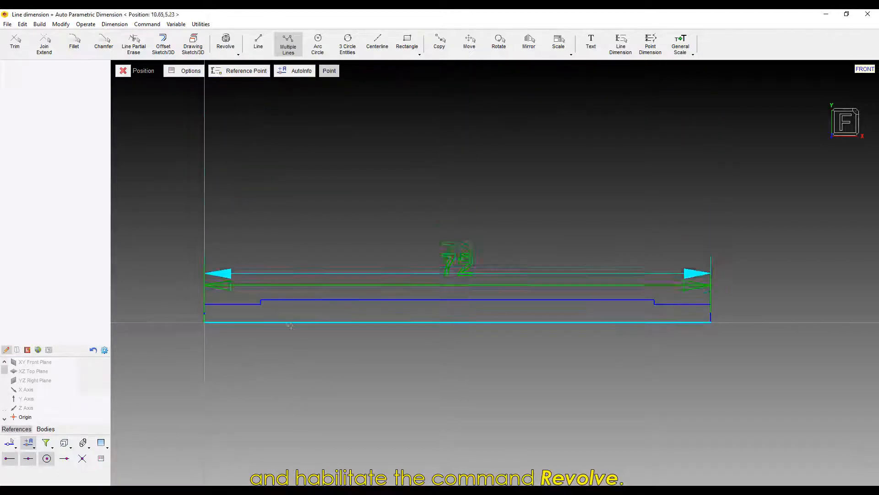
# Step: Revolve the closed half profile a full turn around its 72 mm base line as a boss
pyautogui.click(139, 42)
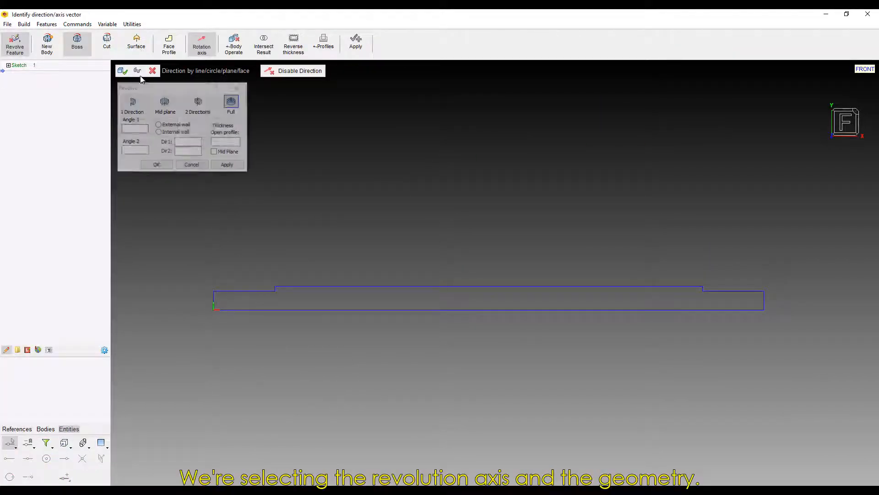
pyautogui.click(281, 316)
pyautogui.click(301, 292)
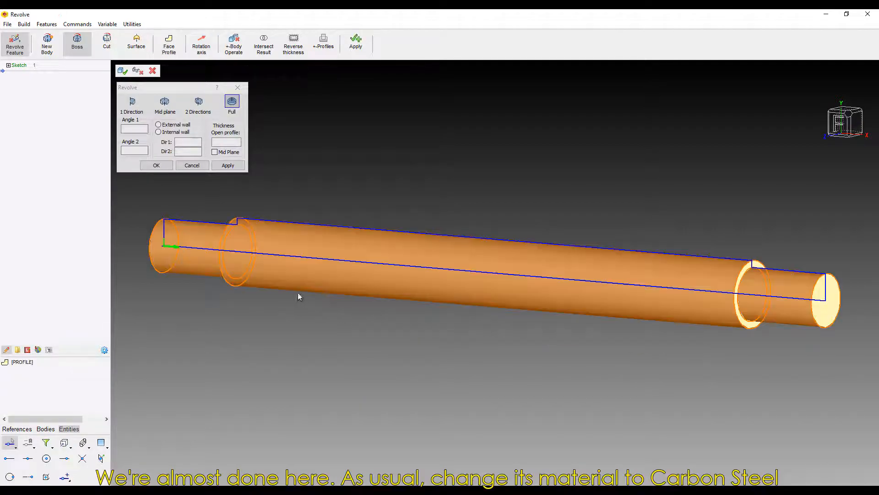
pyautogui.click(227, 165)
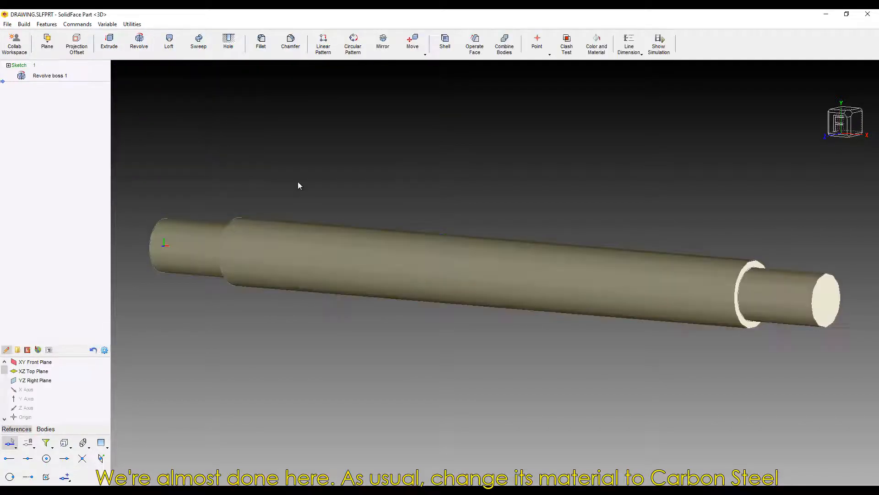
# Step: Assign the Carbon Steel material to the revolved handle body
pyautogui.moveTo(361, 168); pyautogui.dragTo(475, 219)
pyautogui.press('Escape')
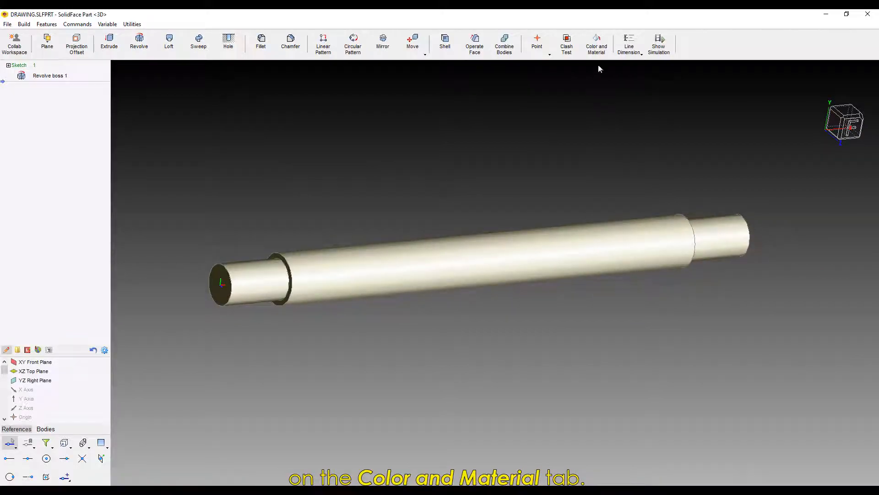
pyautogui.click(598, 46)
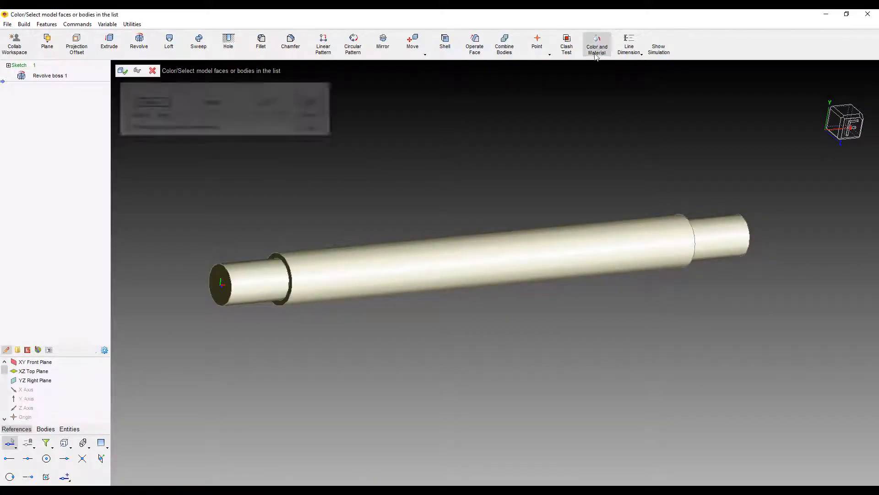
pyautogui.click(177, 116)
pyautogui.click(168, 136)
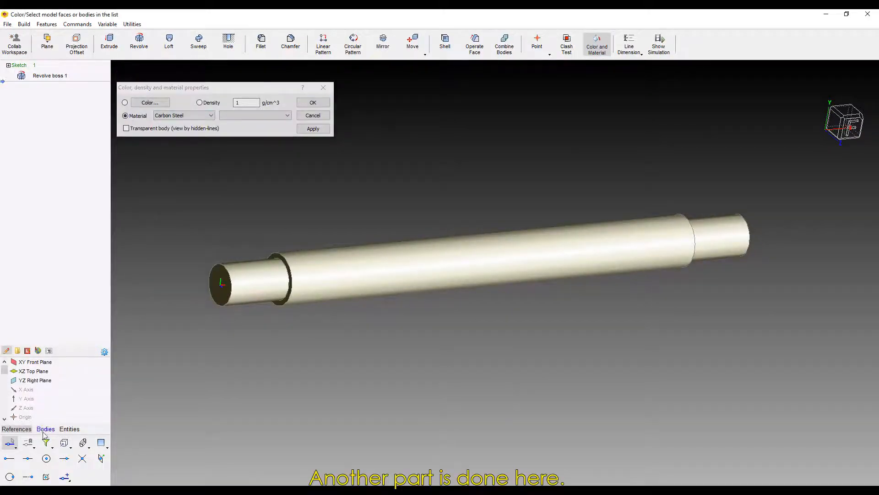
pyautogui.press('Return')
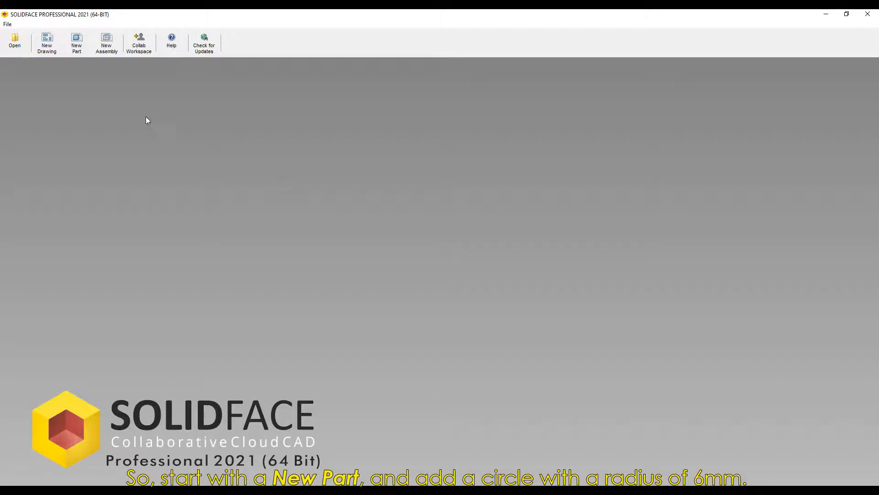
# Step: Create a new part and sketch a circle of 6 mm radius centred on the origin of the XY front plane
pyautogui.click(78, 44)
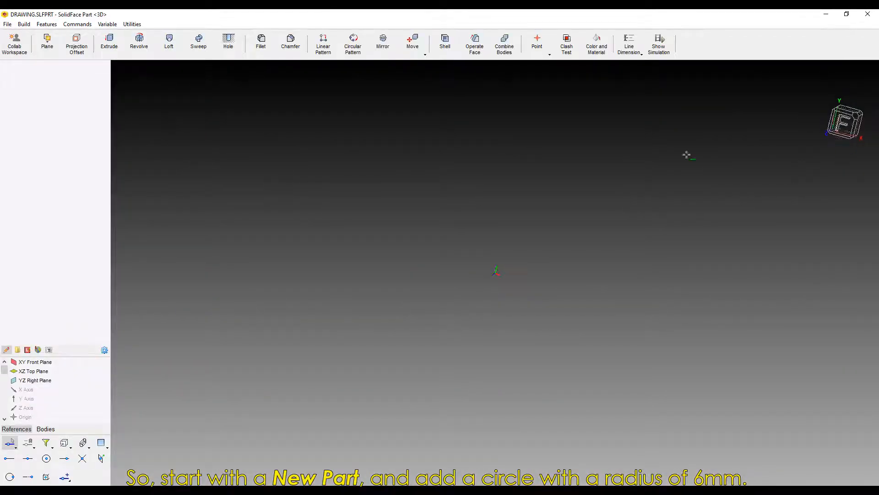
pyautogui.click(24, 362)
pyautogui.click(319, 41)
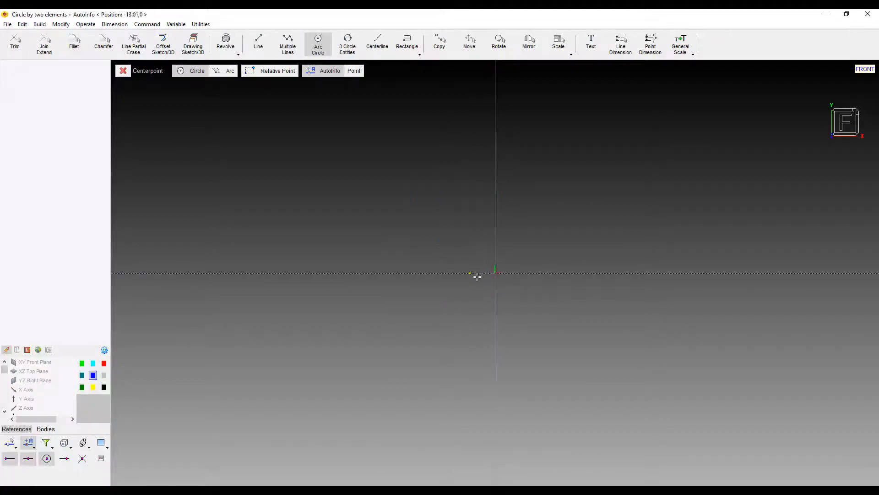
pyautogui.click(495, 273)
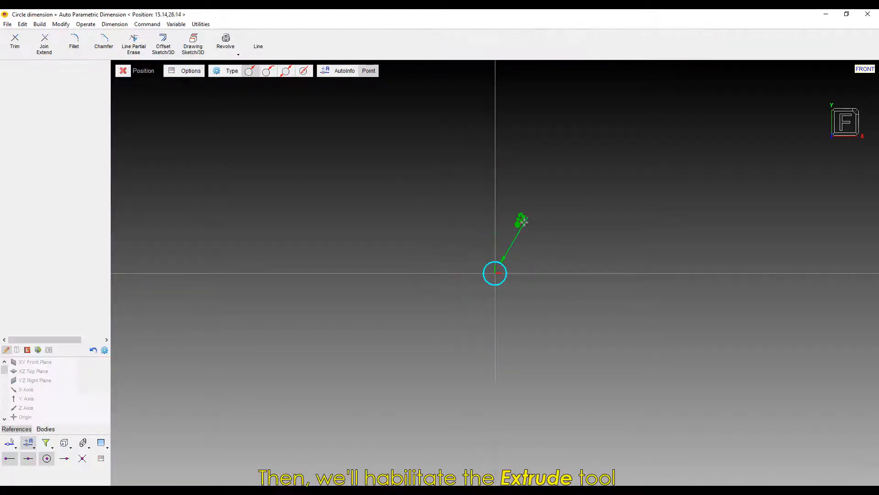
pyautogui.press('Escape')
pyautogui.scroll(-1, 497, 274)
pyautogui.scroll(1, 503, 266)
pyautogui.scroll(2, 503, 266)
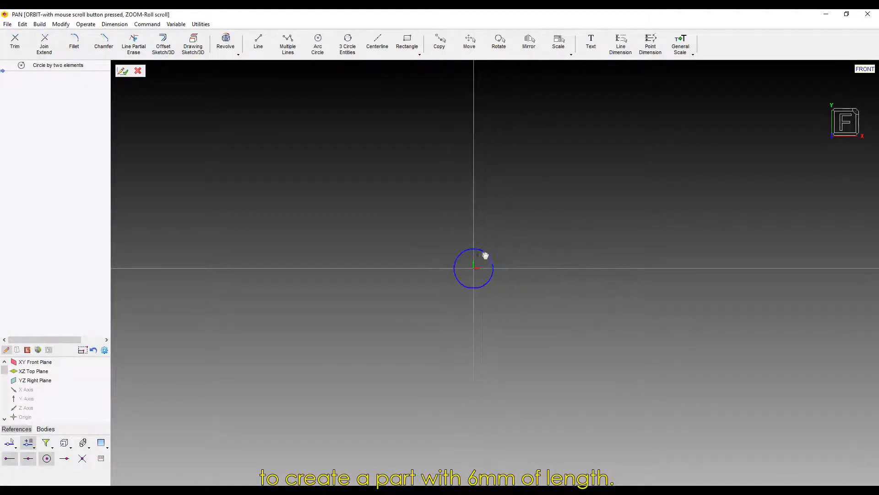
# Step: Extrude the circle 6 mm in one direction as a boss
pyautogui.click(237, 55)
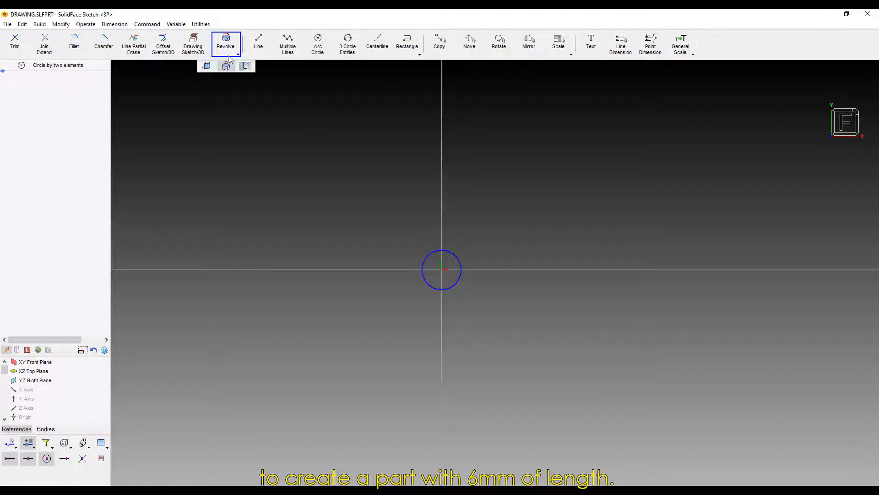
pyautogui.click(204, 66)
pyautogui.click(177, 105)
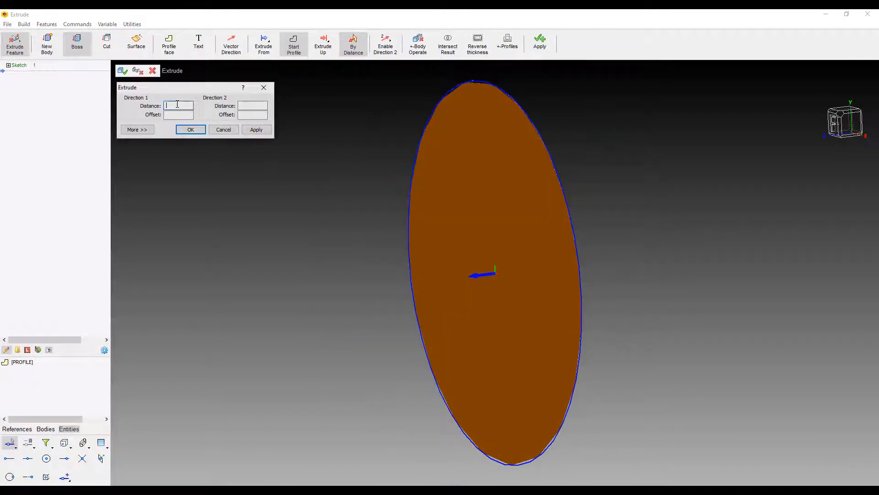
pyautogui.write('6')
pyautogui.click(256, 129)
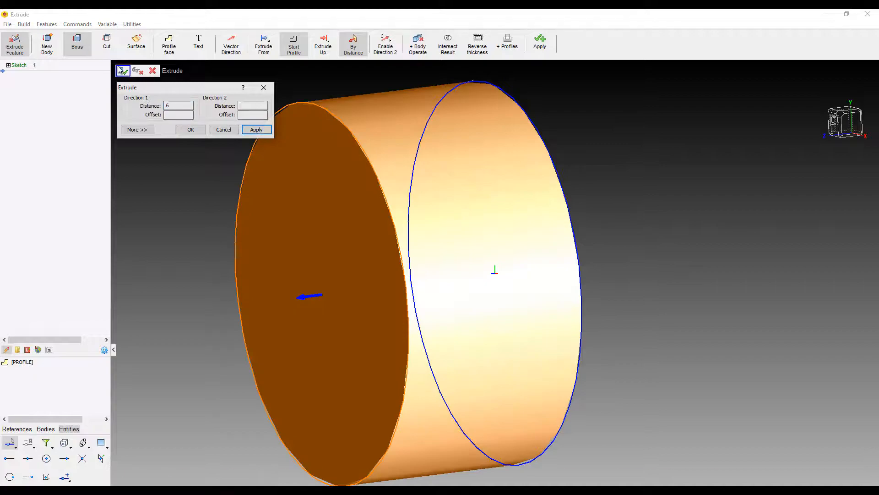
pyautogui.click(122, 71)
# Step: Define a countersink hole with diameter 8 mm, angle 45°, length 6 mm and second diameter 5 mm
pyautogui.moveTo(216, 206); pyautogui.dragTo(363, 212)
pyautogui.press('Escape')
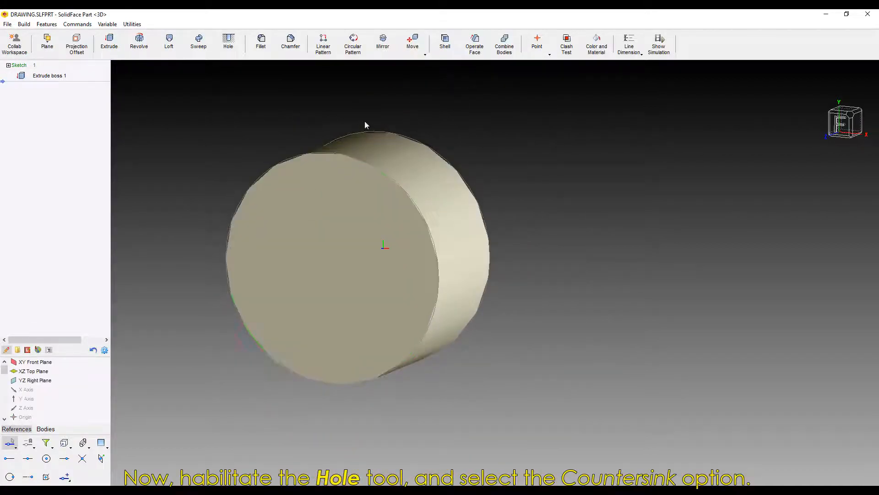
pyautogui.click(229, 42)
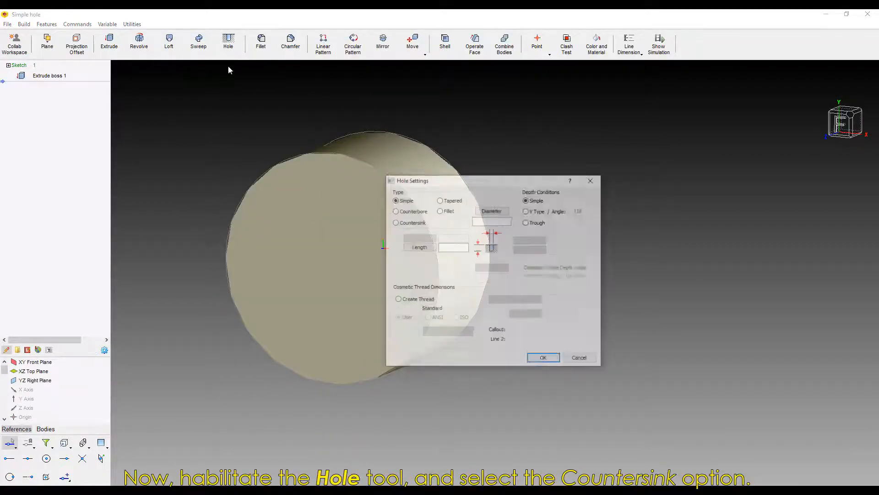
pyautogui.click(410, 222)
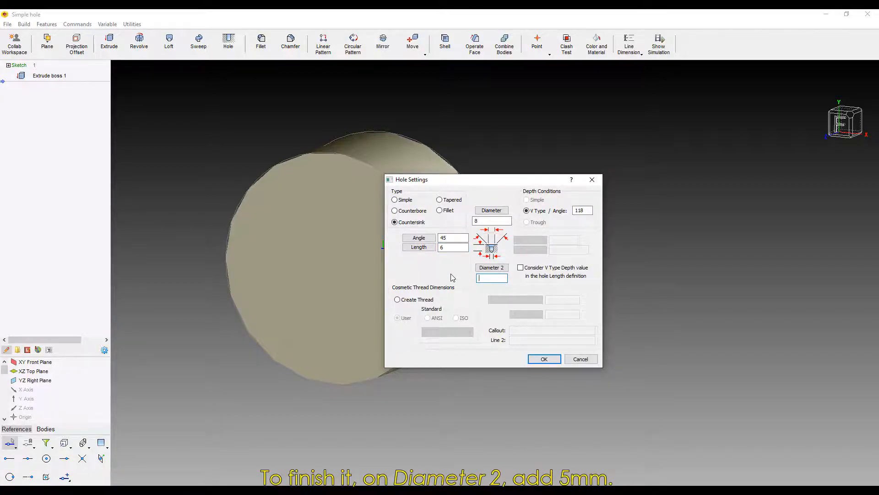
pyautogui.write('5')
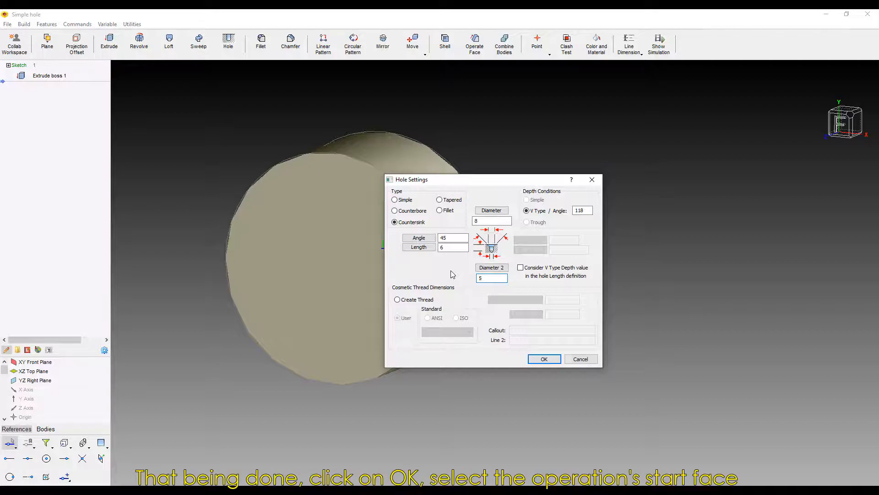
pyautogui.click(543, 359)
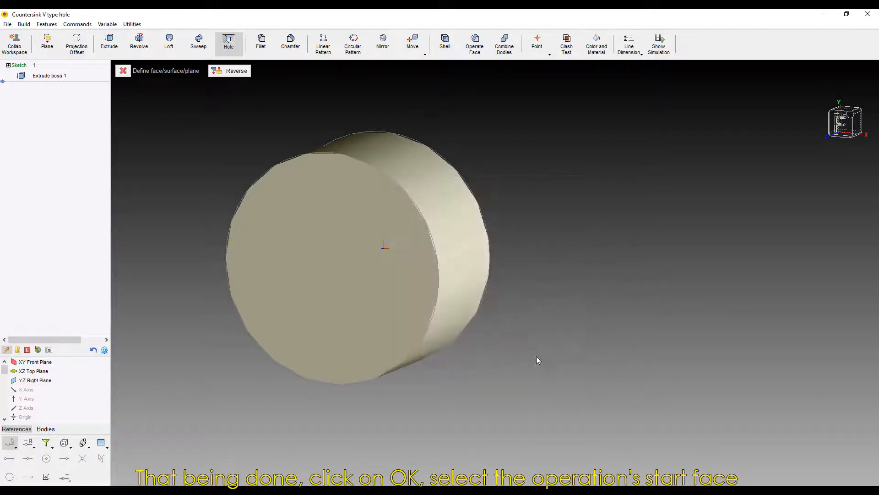
# Step: Place the countersink hole on the cylinder's flat front face, snapped to the centre of its circular edge
pyautogui.click(350, 252)
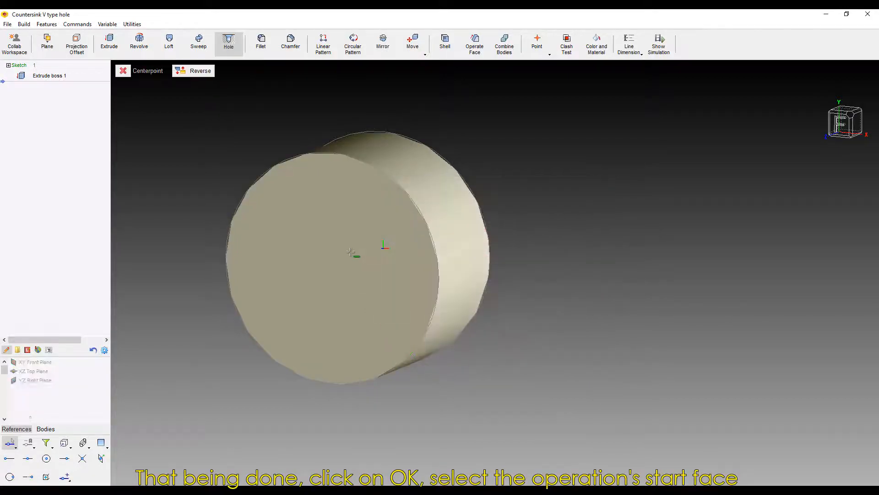
pyautogui.rightClick(320, 280)
pyautogui.click(361, 312)
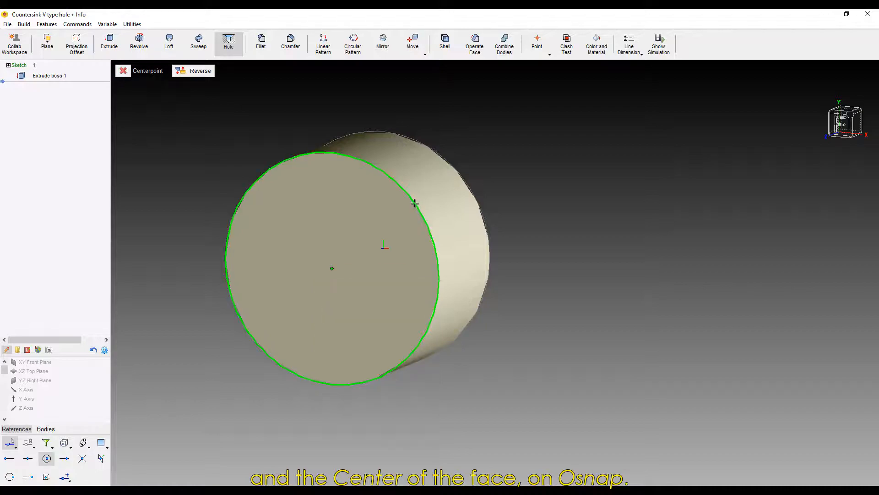
# Step: Set the model's display quality to Very High (Low speed)
pyautogui.moveTo(353, 295); pyautogui.dragTo(371, 266, button='middle')
pyautogui.rightClick(846, 85)
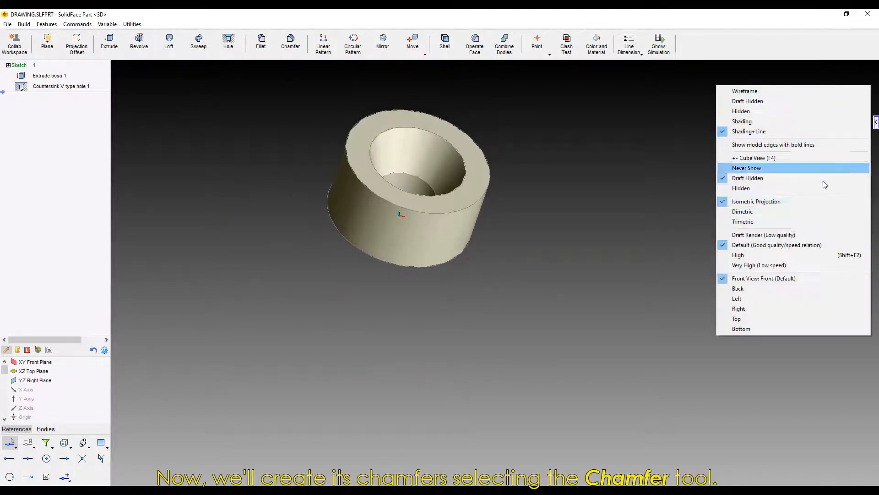
pyautogui.click(778, 265)
# Step: Chamfer both outer circular edges of the ring by distance and angle, using 1 mm and 45°
pyautogui.moveTo(636, 261); pyautogui.dragTo(412, 229, button='middle')
pyautogui.click(291, 42)
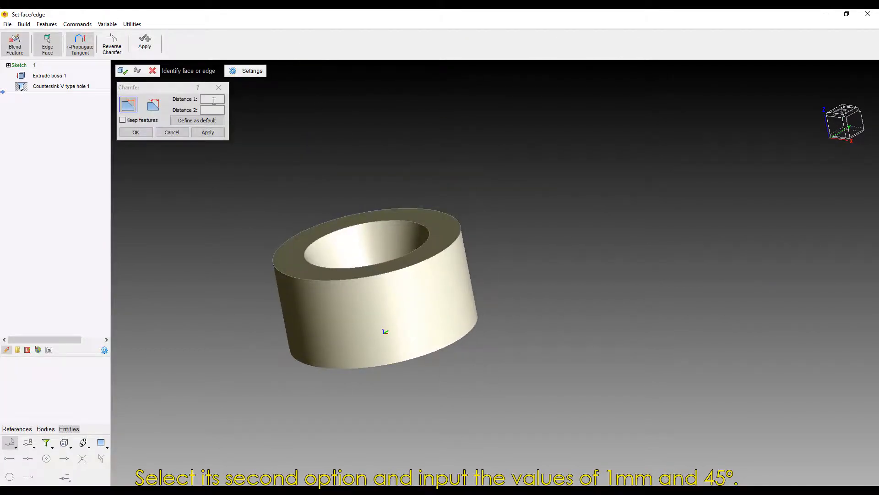
pyautogui.click(152, 106)
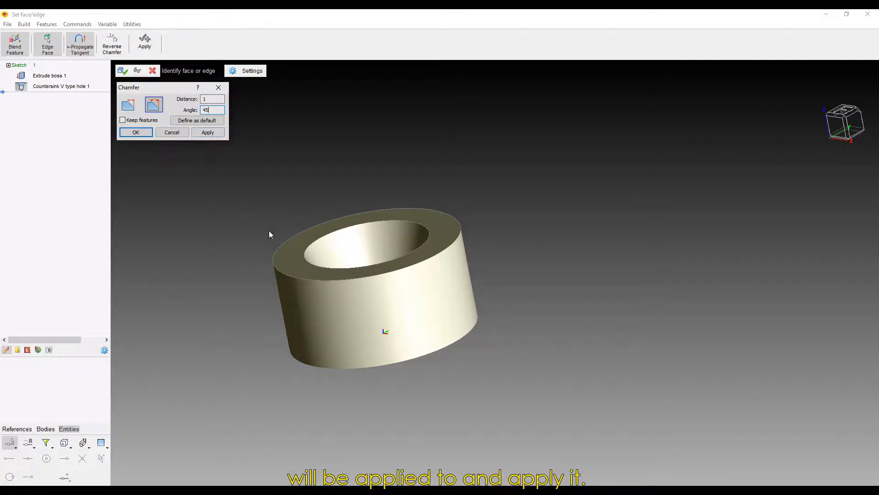
pyautogui.click(275, 249)
pyautogui.click(290, 361)
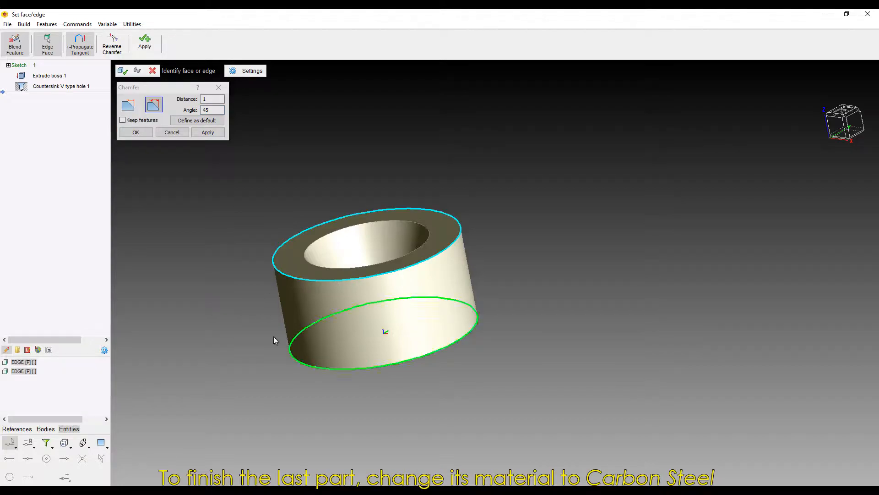
pyautogui.click(122, 71)
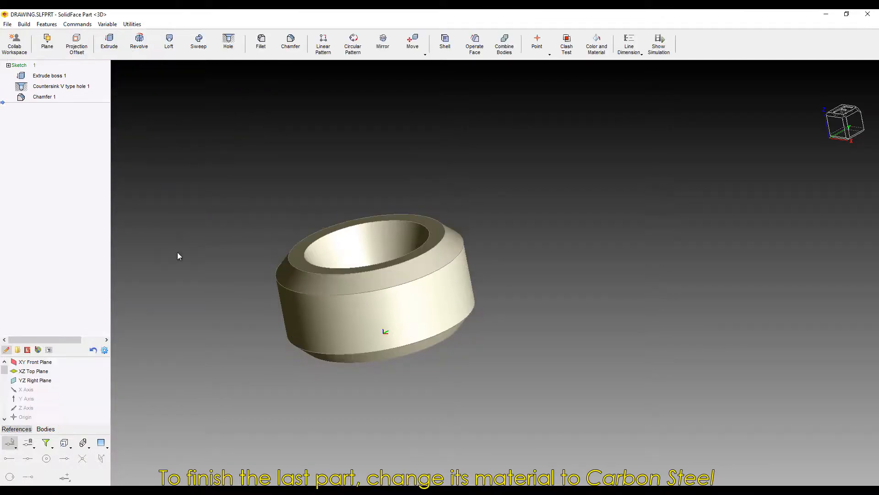
# Step: Assign the Carbon Steel material to the chamfered ring and view the finished part from several sides
pyautogui.moveTo(179, 257)
pyautogui.mouseDown(button='middle')
pyautogui.moveTo(320, 210)
pyautogui.moveTo(366, 275)
pyautogui.moveTo(393, 284)
pyautogui.mouseUp(button='middle')
pyautogui.click(596, 43)
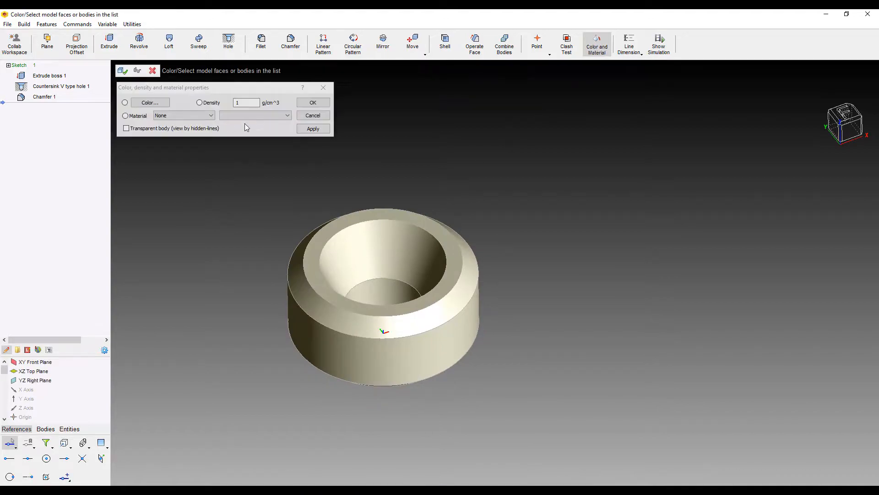
pyautogui.click(183, 116)
pyautogui.click(178, 133)
pyautogui.press('Return')
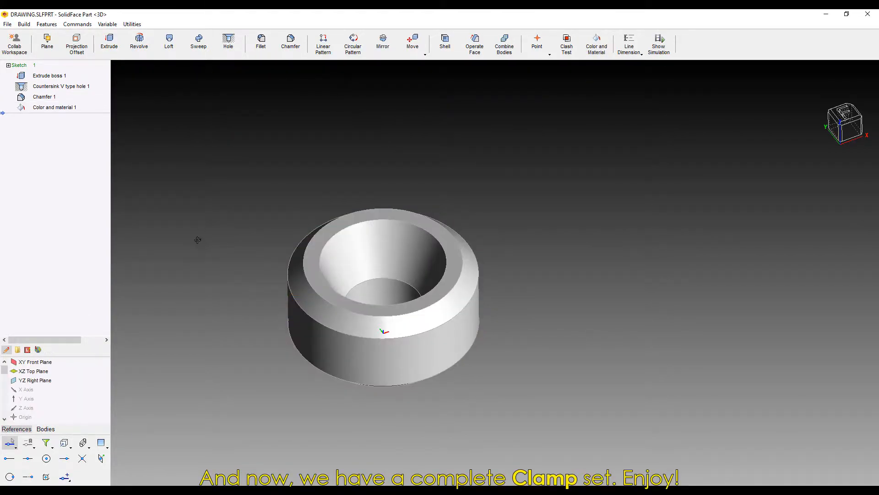
pyautogui.moveTo(198, 240); pyautogui.dragTo(444, 152, button='middle')
pyautogui.moveTo(417, 348); pyautogui.dragTo(487, 307, button='middle')
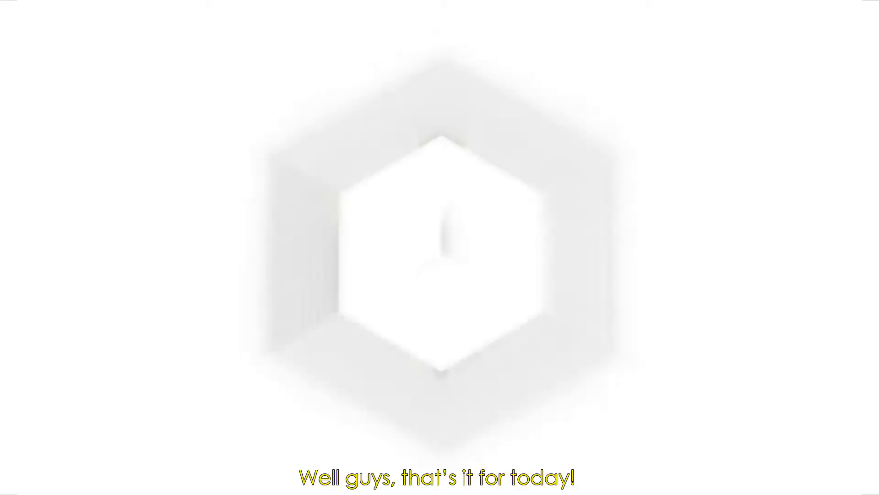